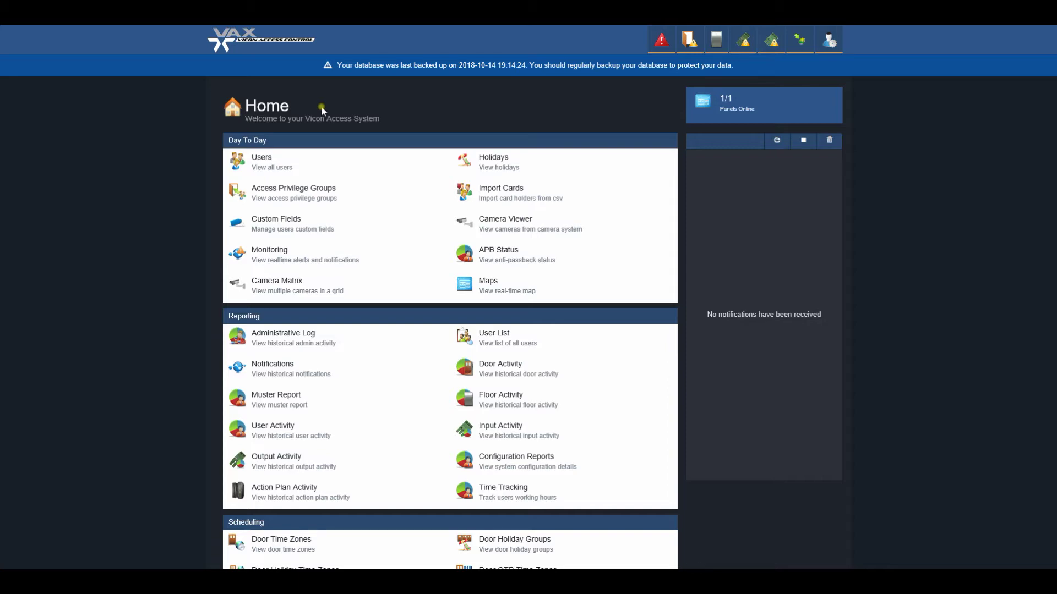
- Open the Crisis Levels settings page
scroll(284, 252, "down", 3)
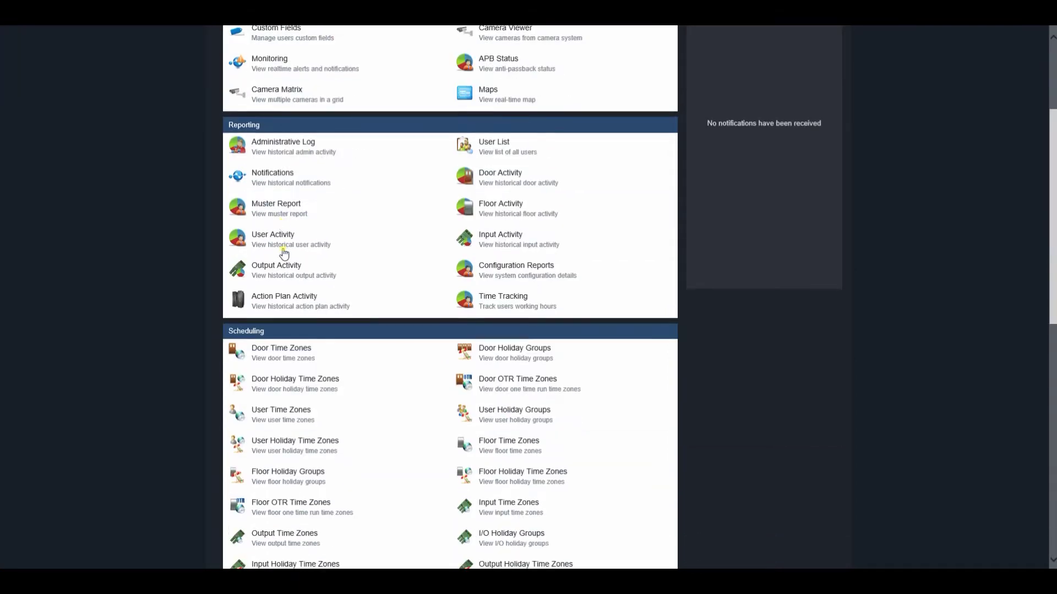
scroll(284, 252, "down", 5)
left_click(270, 347)
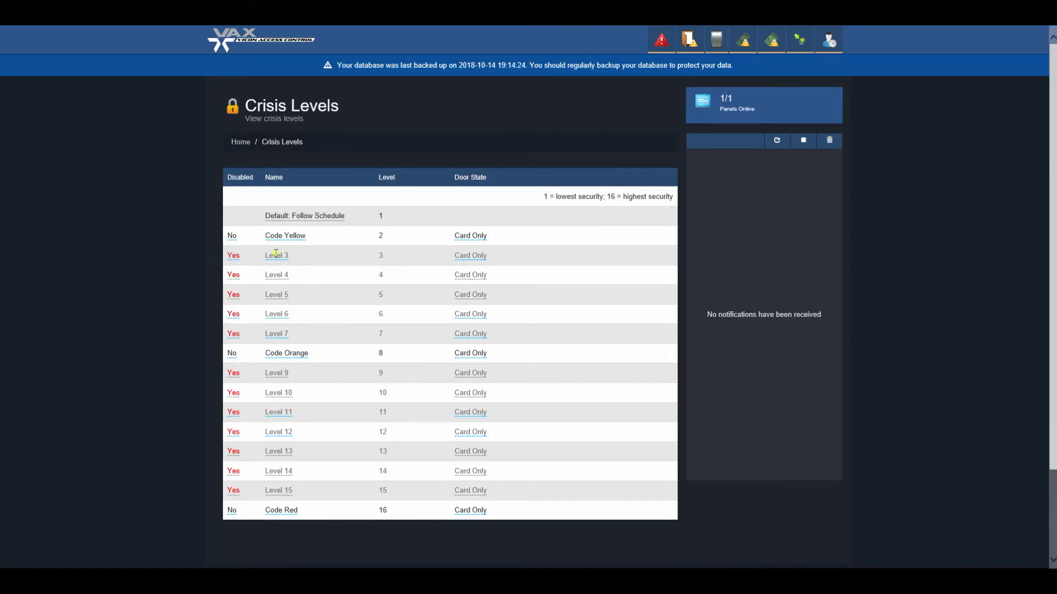
- Examine the disabled setting, name field and available door states of crisis level 3 without changing them
left_click(234, 255)
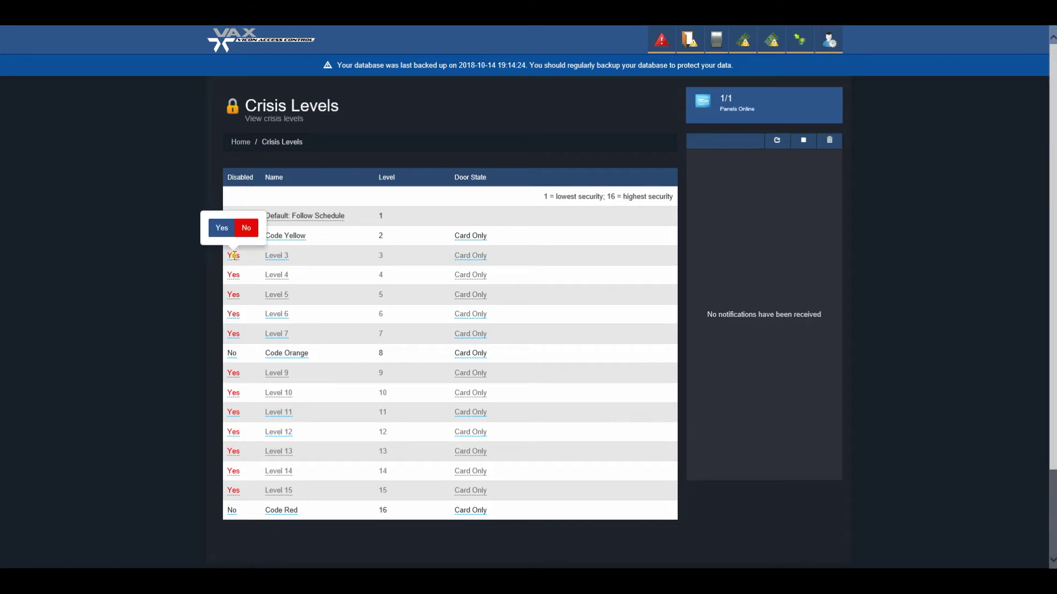
left_click(275, 255)
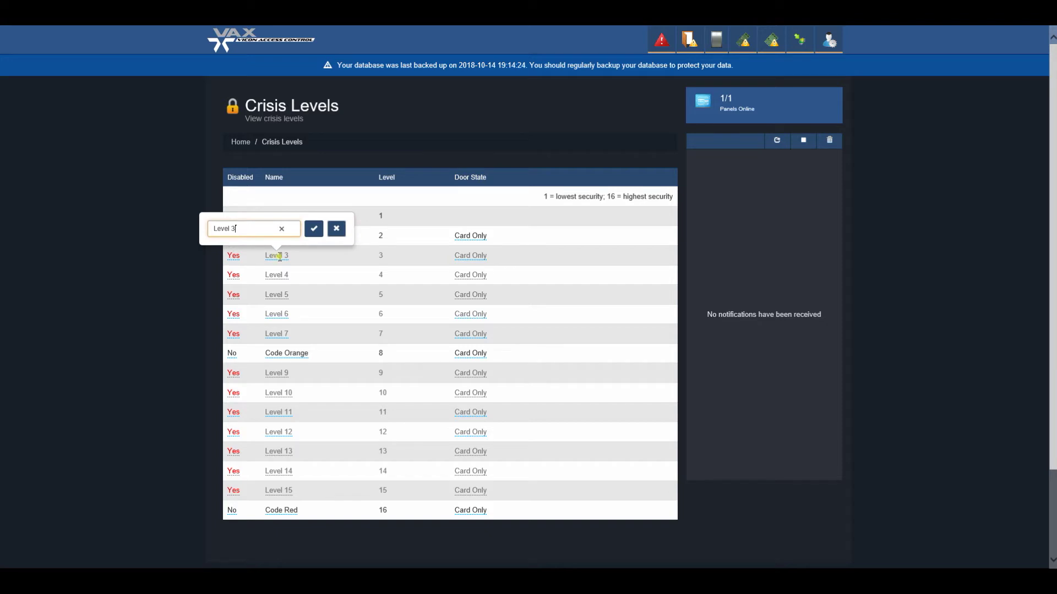
left_click(467, 257)
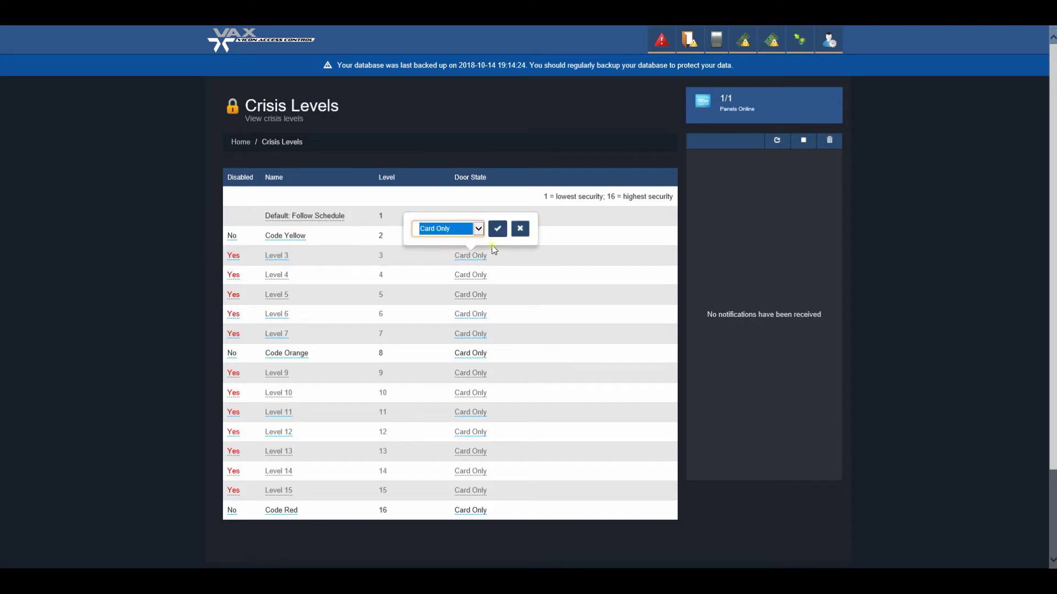
left_click(479, 231)
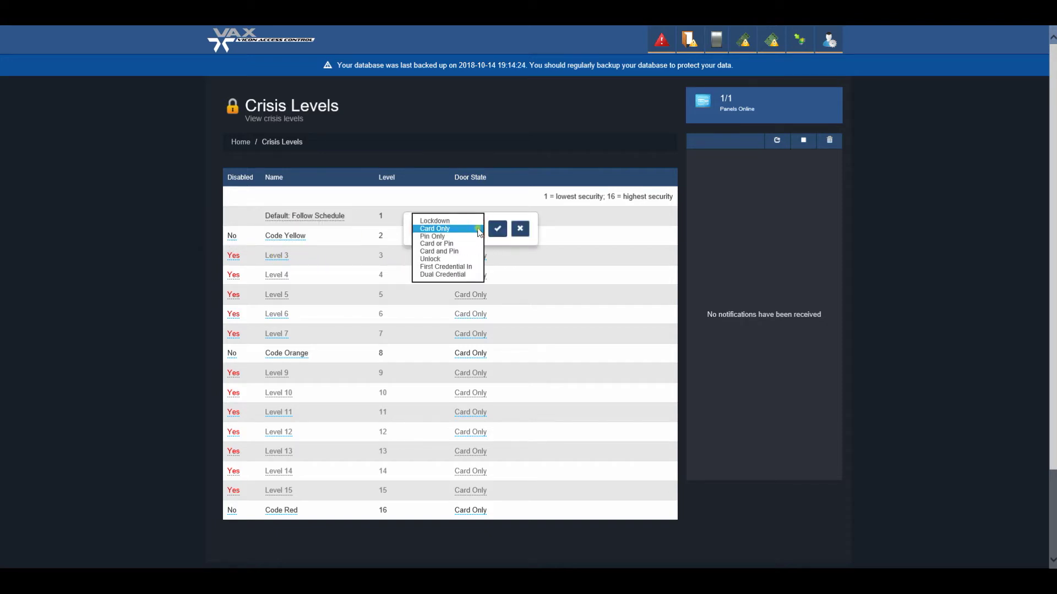
left_click(478, 229)
left_click(368, 219)
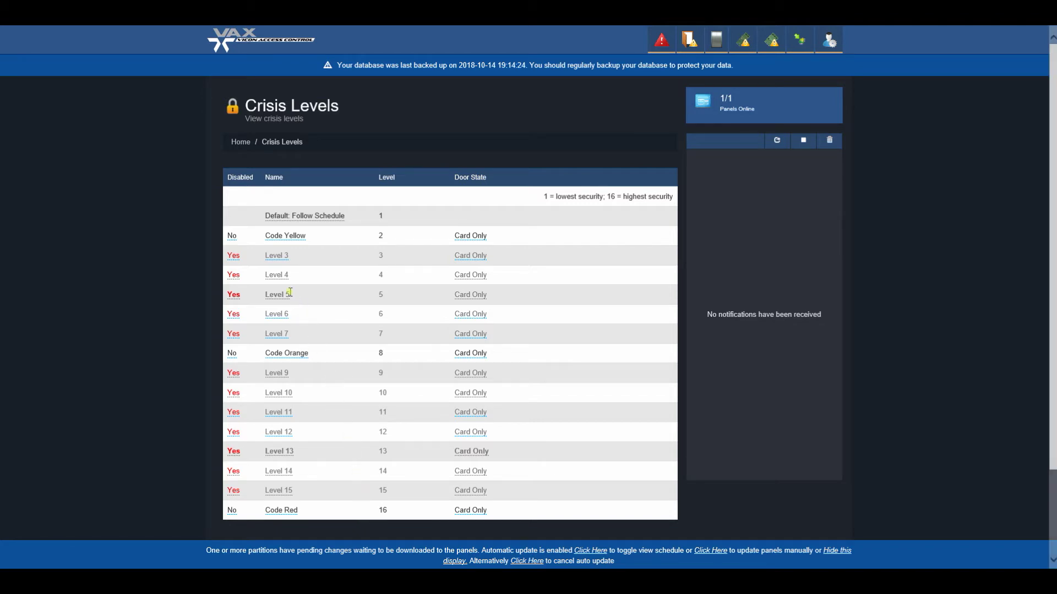
- Rename crisis level 5 as "Lower Level"
left_click(274, 295)
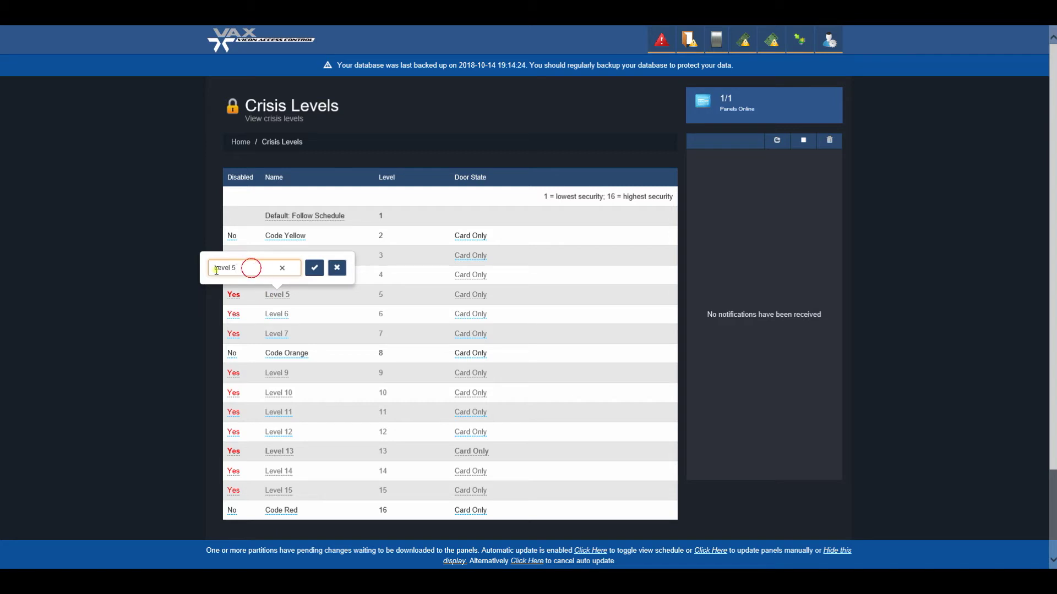
type("Lo")
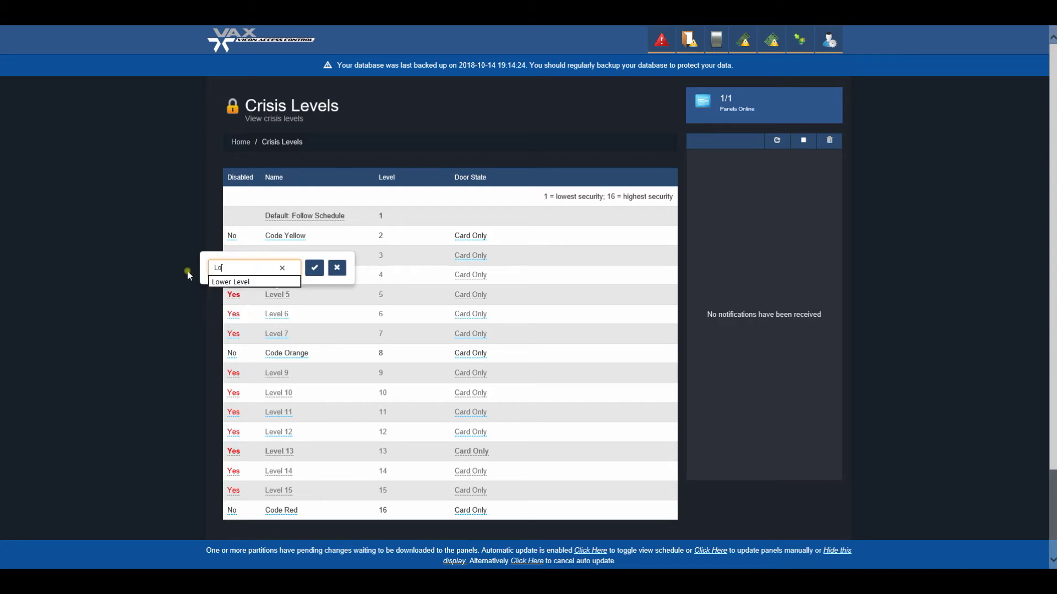
type("wer Leve")
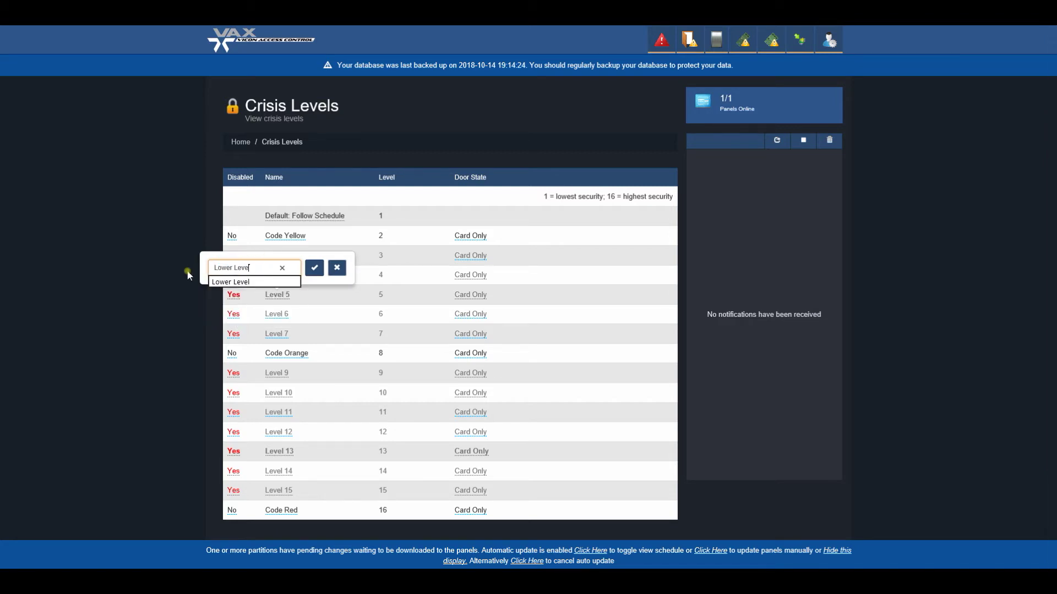
type("l")
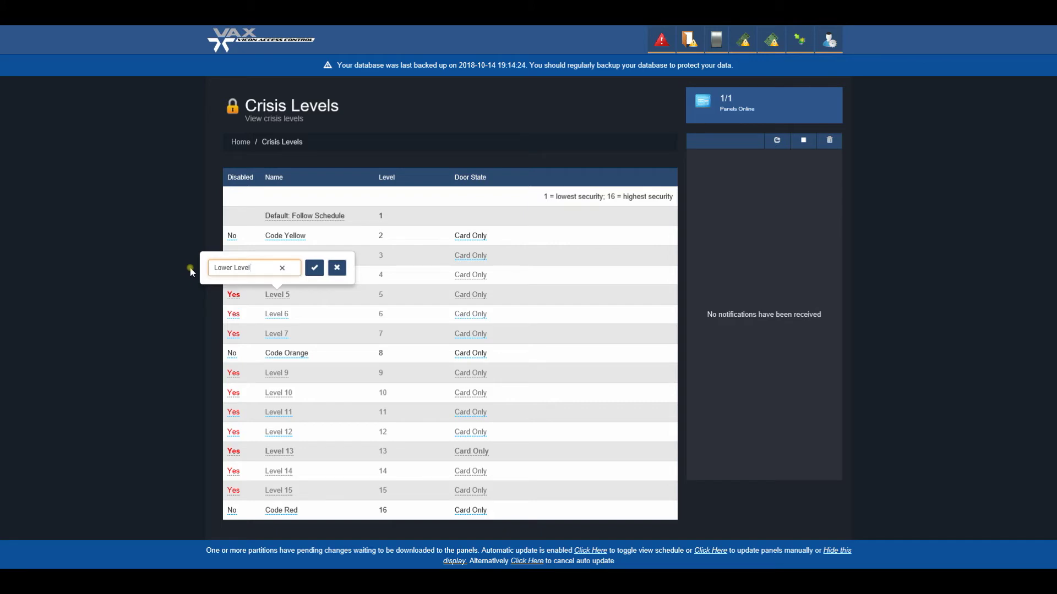
left_click(314, 268)
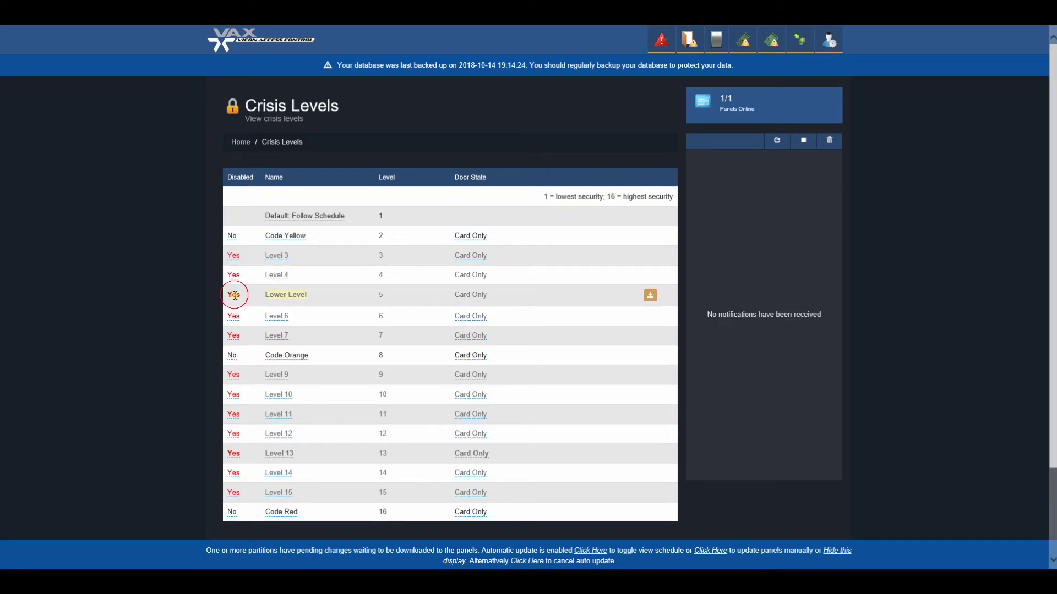
- Enable the Lower Level crisis level by setting Disabled to No, and set its door state to Unlock
left_click(243, 294)
left_click(243, 267)
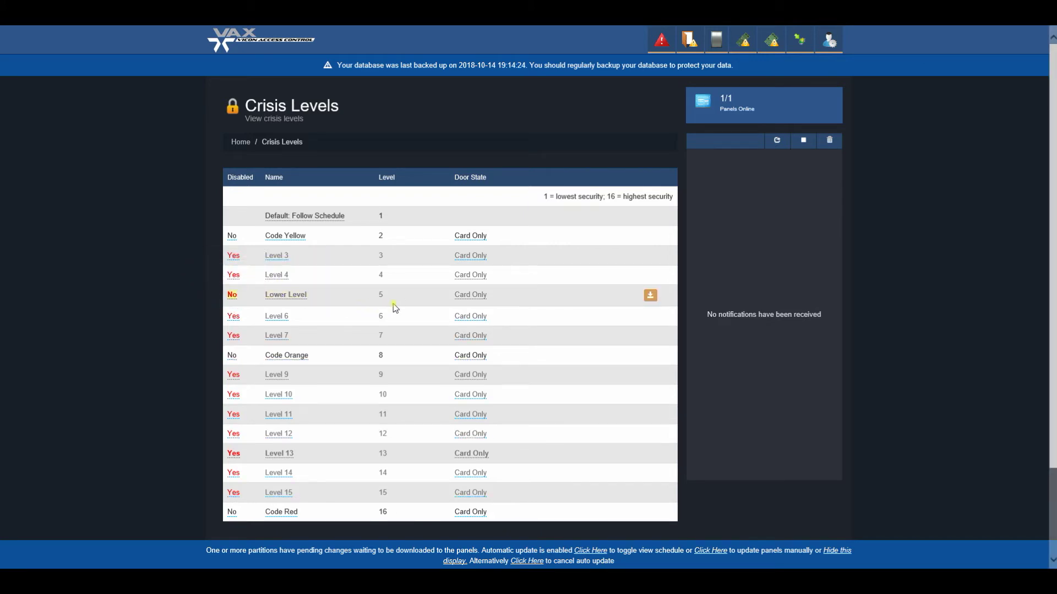
left_click(467, 294)
left_click(480, 268)
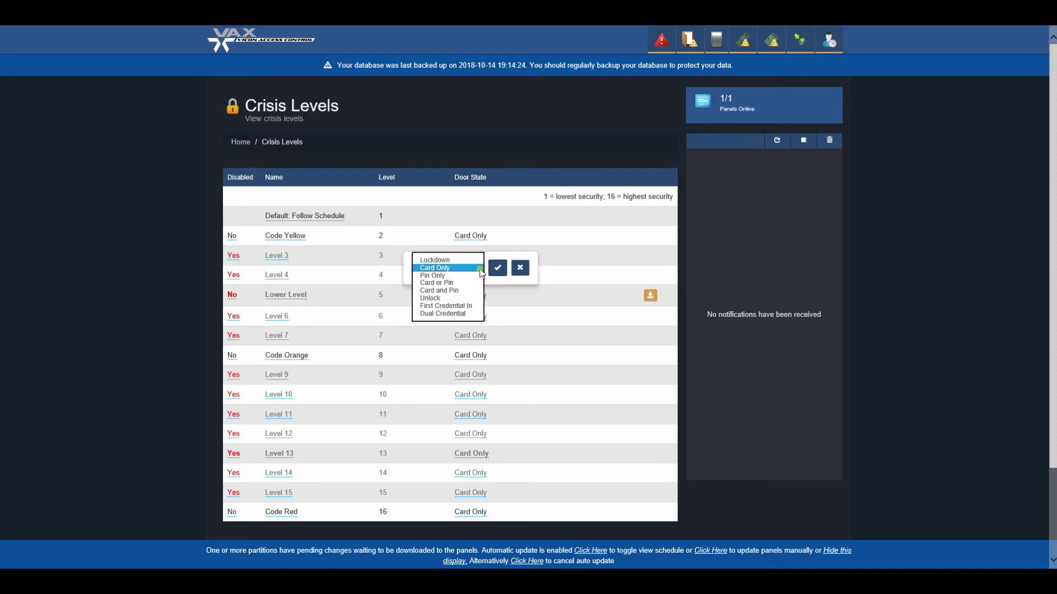
left_click(463, 298)
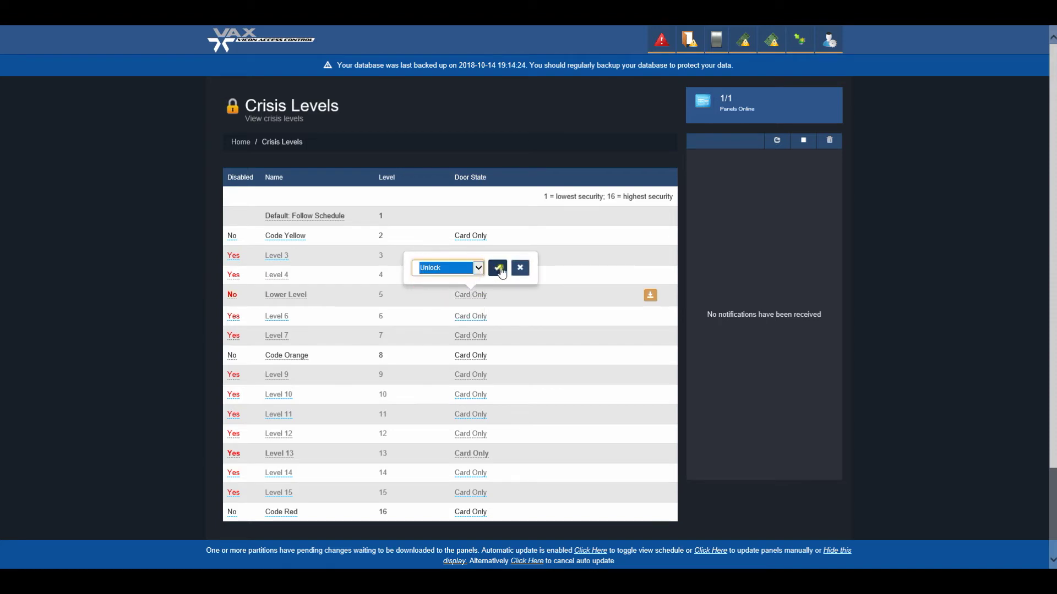
left_click(497, 269)
- Rename crisis level 13 as "Higher Level"
left_click(277, 453)
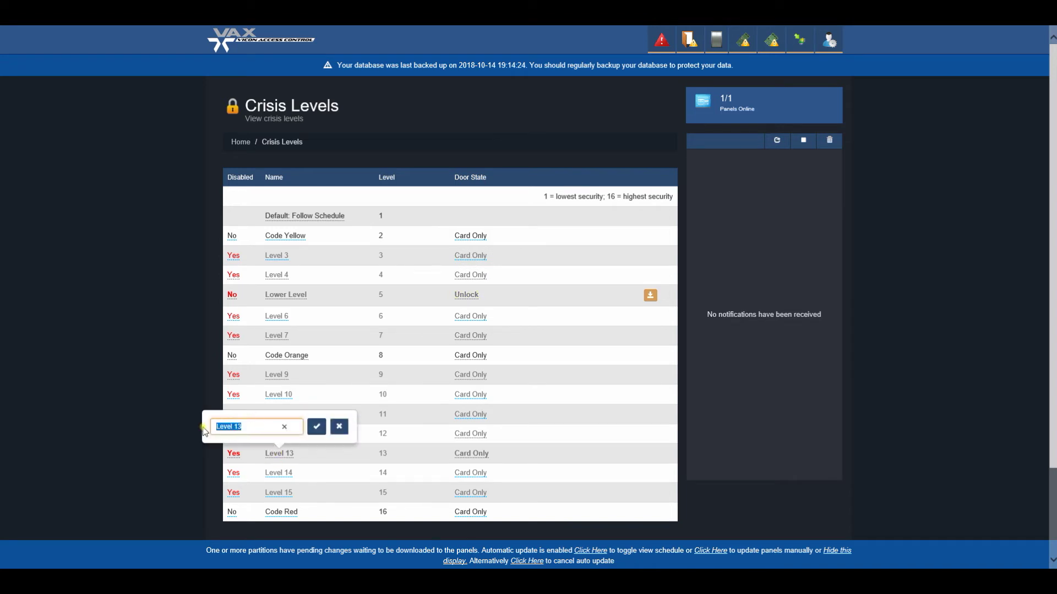
type("Higher Le")
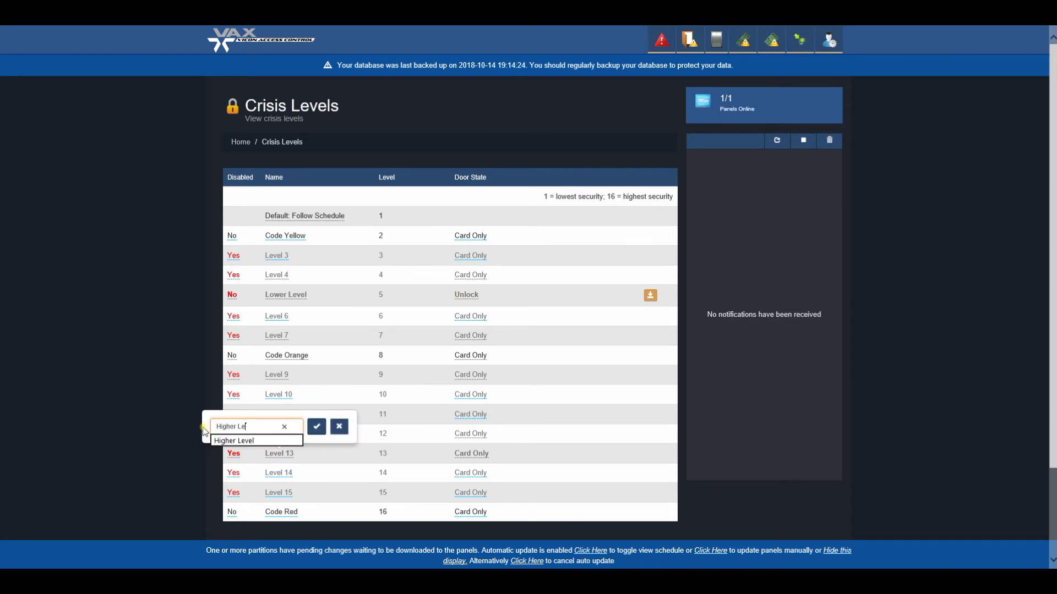
type("vel")
left_click(317, 426)
- Enable the Higher Level crisis level by setting Disabled to No, and set its door state to Lockdown
left_click(232, 450)
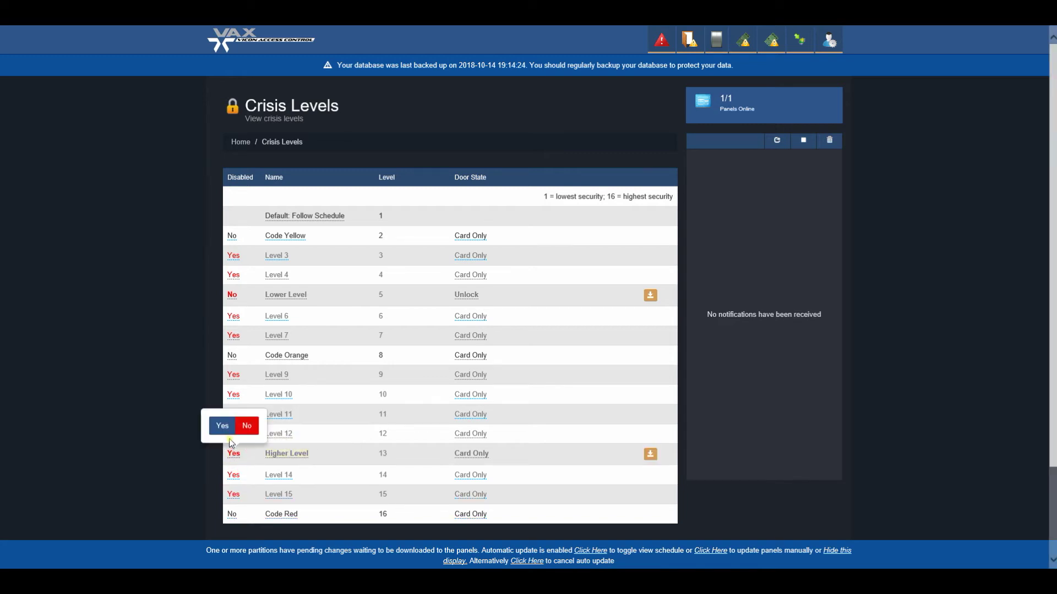
left_click(246, 427)
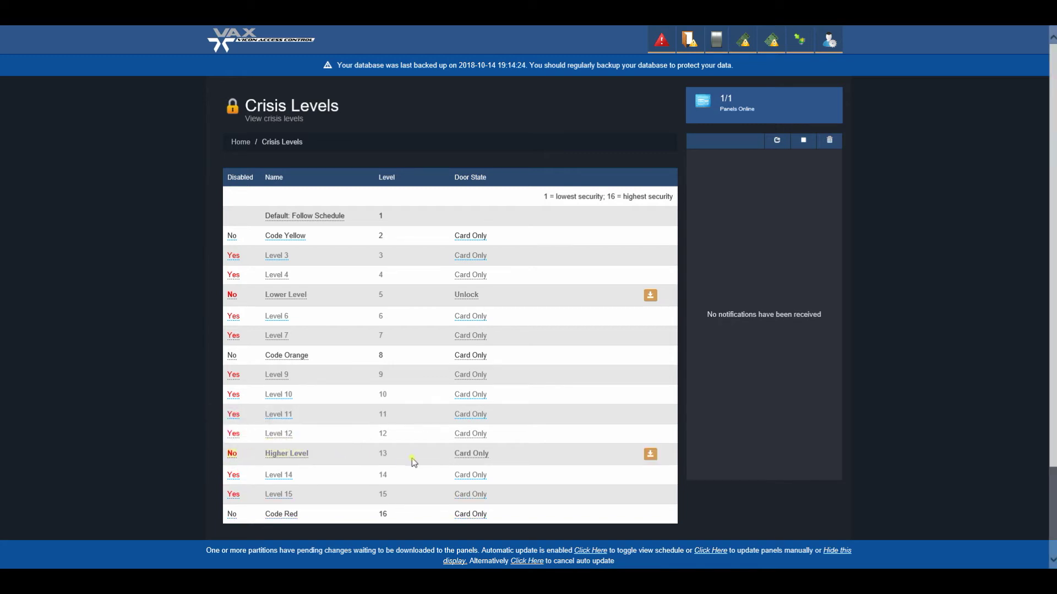
left_click(466, 453)
left_click(480, 427)
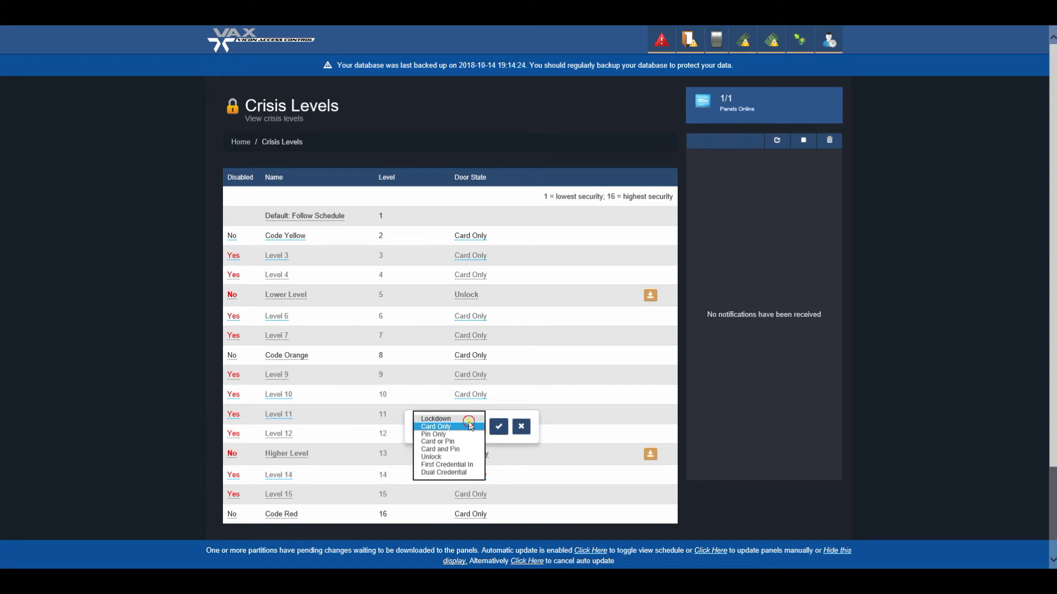
left_click(446, 416)
left_click(499, 427)
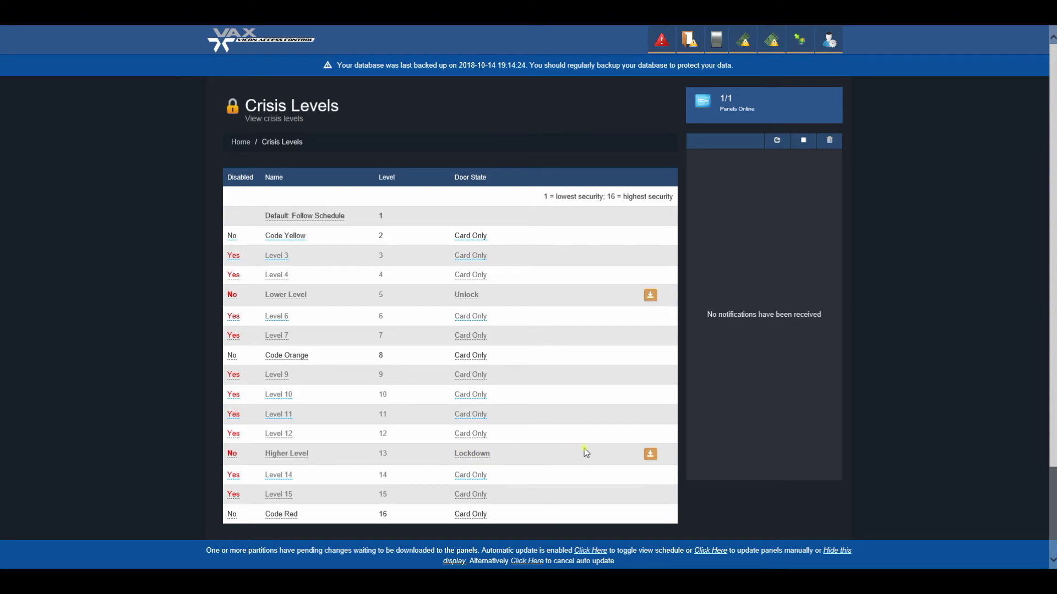
- Download the pending changes of the Higher Level and Lower Level crisis levels to the panels
left_click(650, 454)
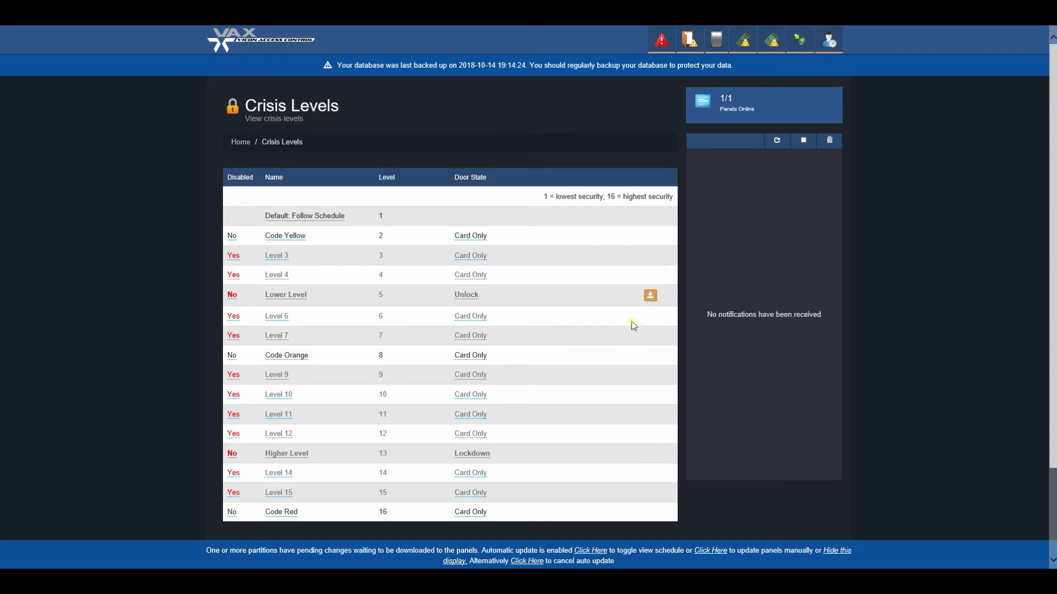
left_click(651, 297)
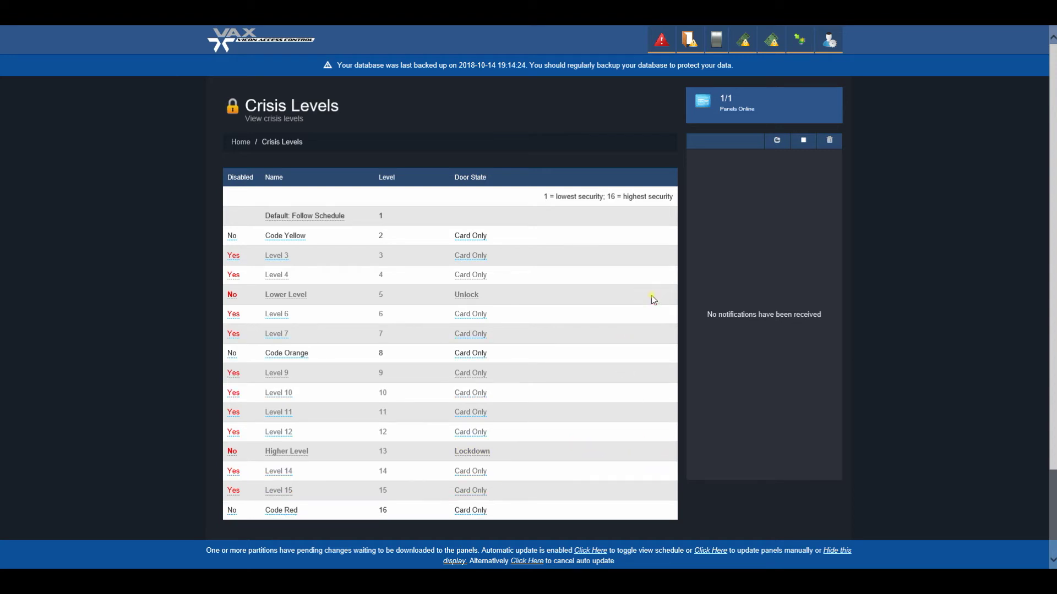
- Return to the home page and open the user's record for editing from the Users list
left_click(241, 142)
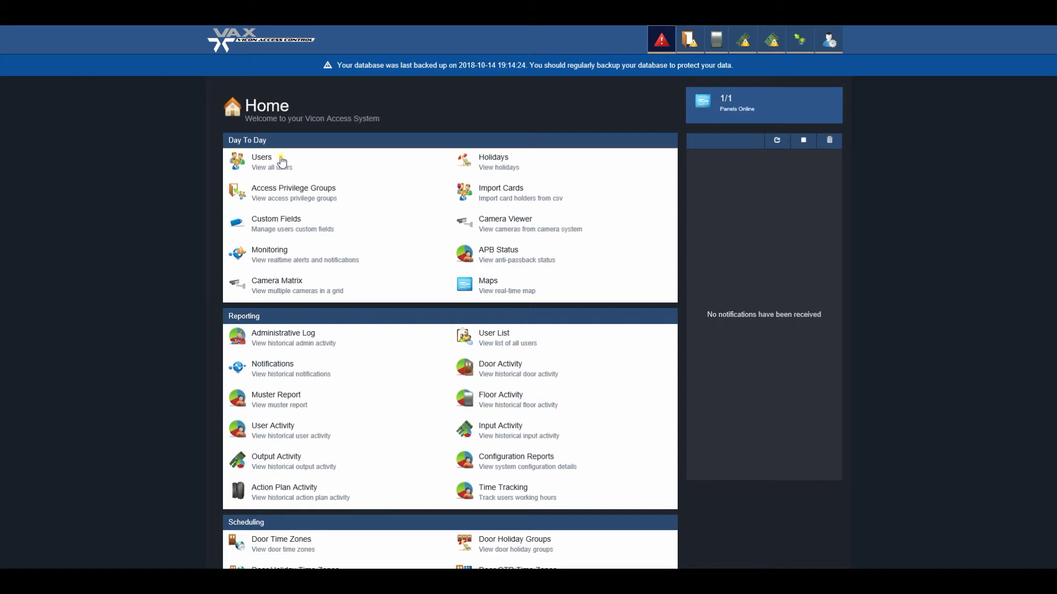
left_click(278, 163)
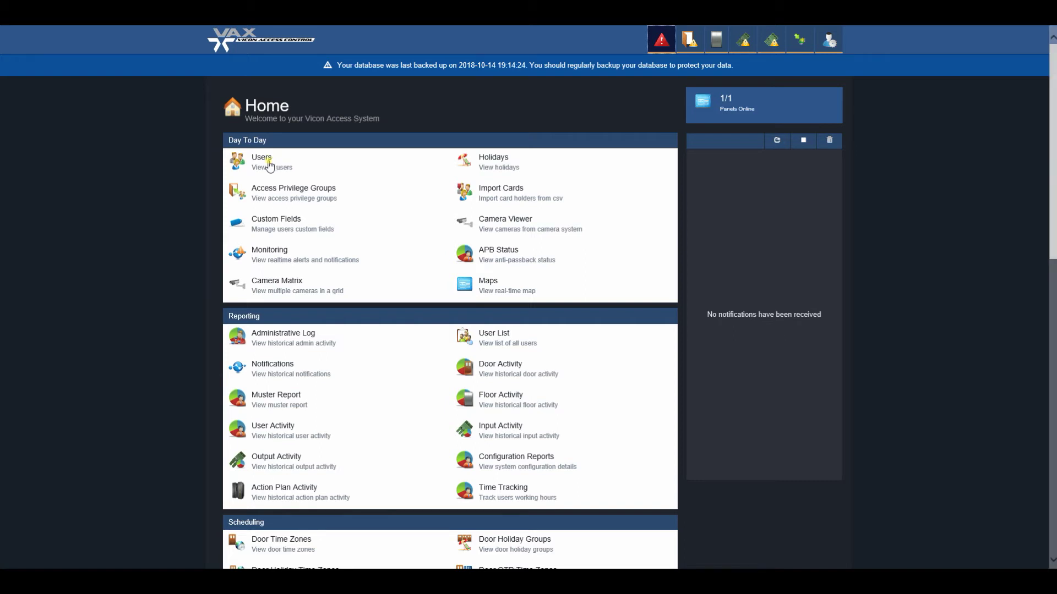
left_click(233, 221)
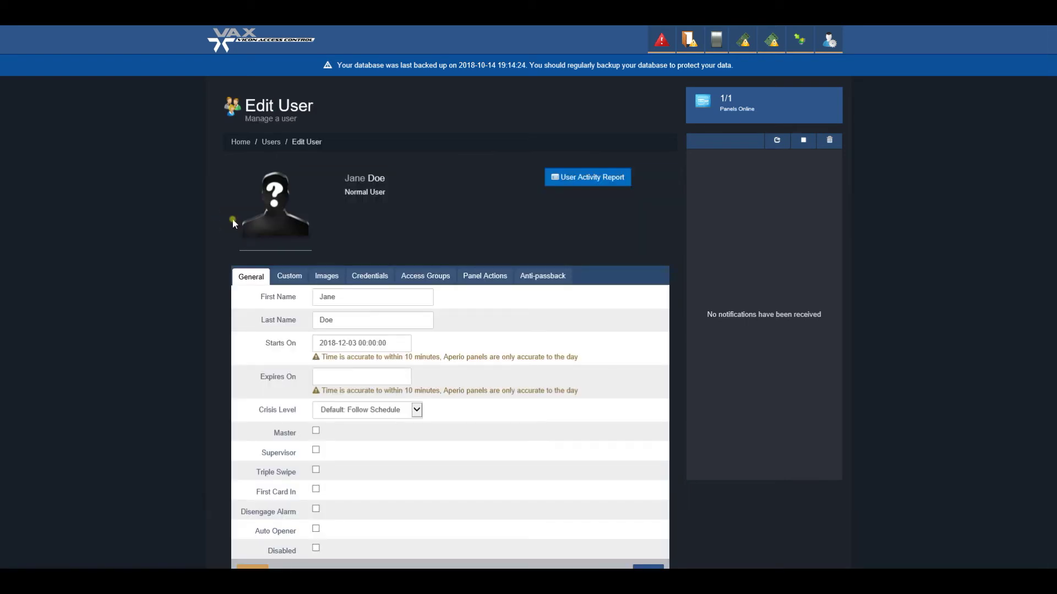
- Set the user's crisis level to Higher Level and save the user record
left_click(413, 411)
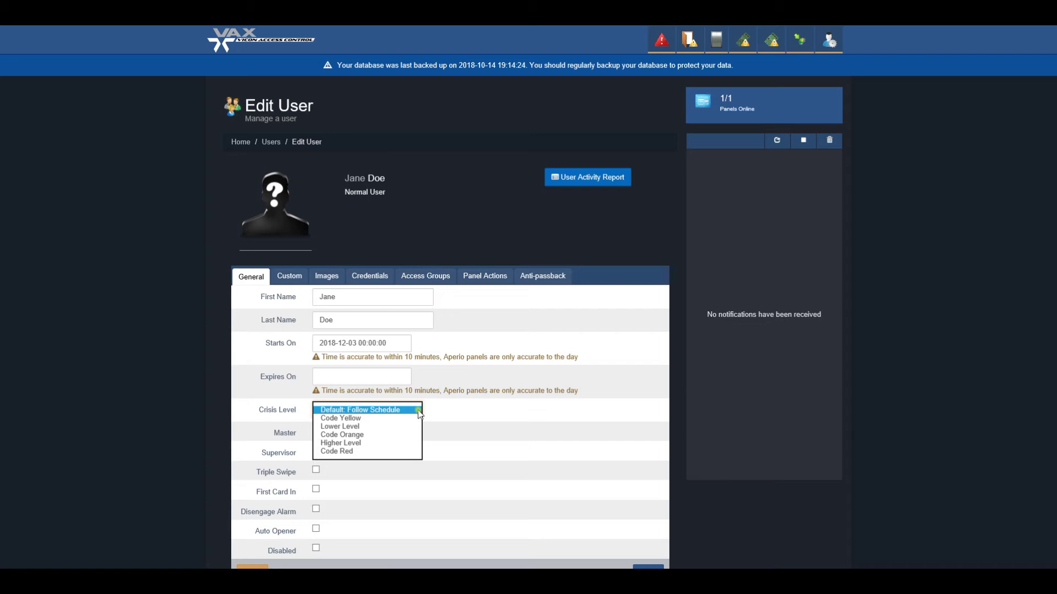
left_click(382, 443)
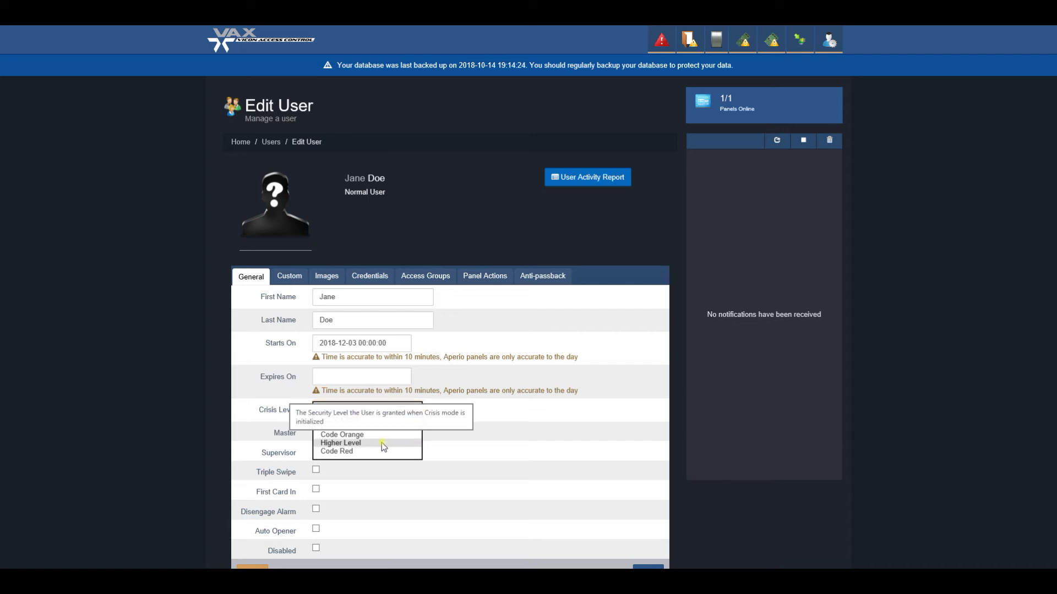
scroll(408, 439, "down", 2)
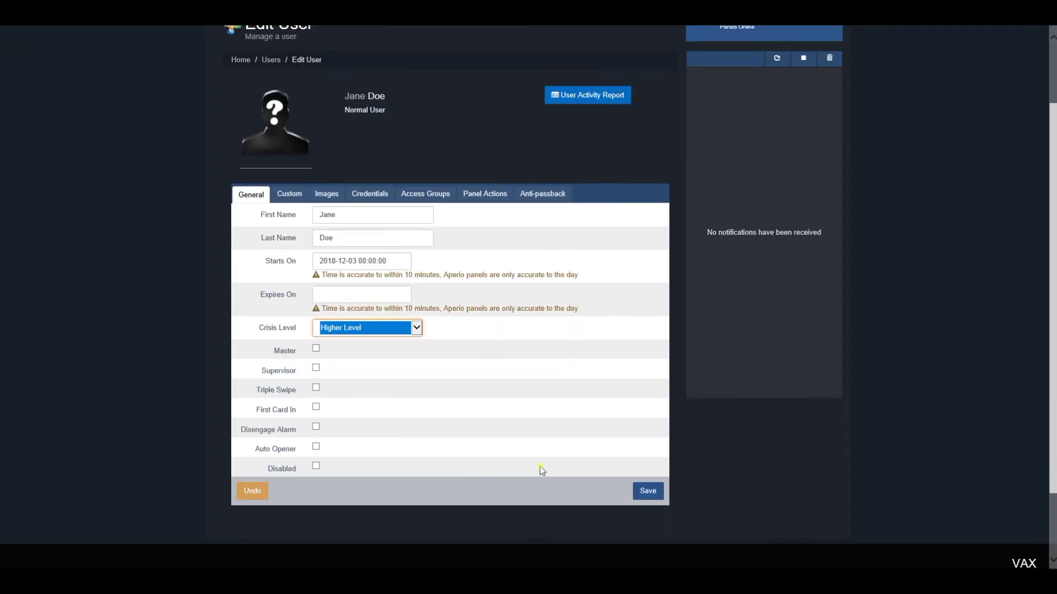
left_click(649, 493)
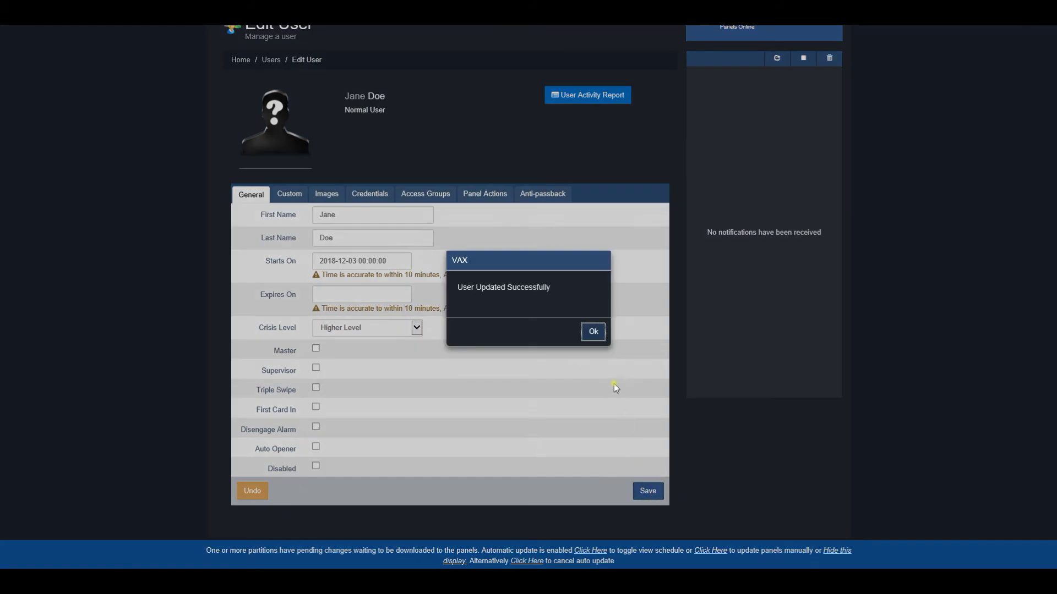
left_click(594, 332)
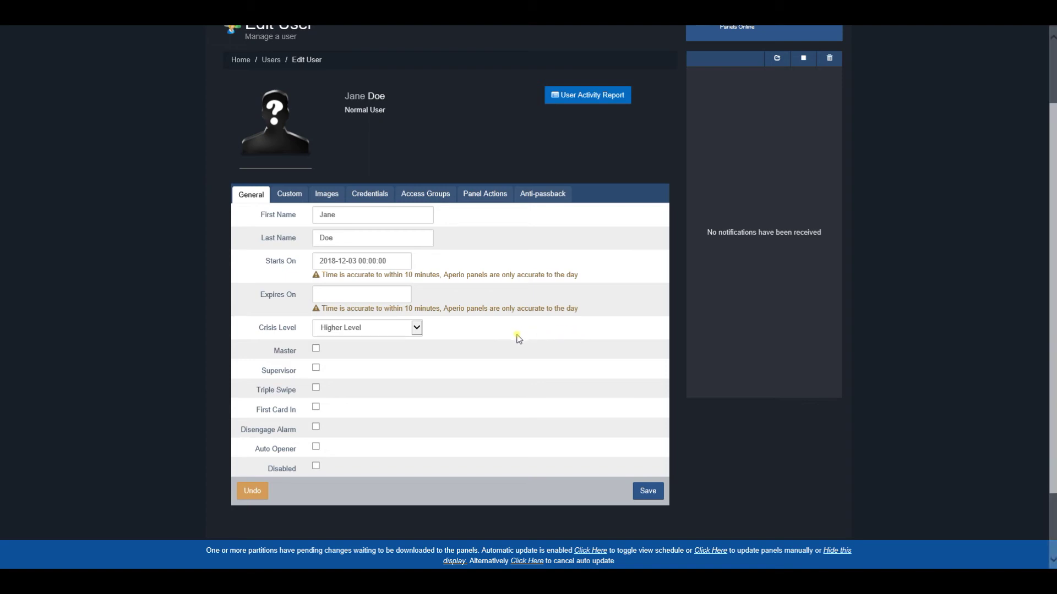
- Review the user's available crisis levels and the Master option without changing the saved settings
left_click(417, 329)
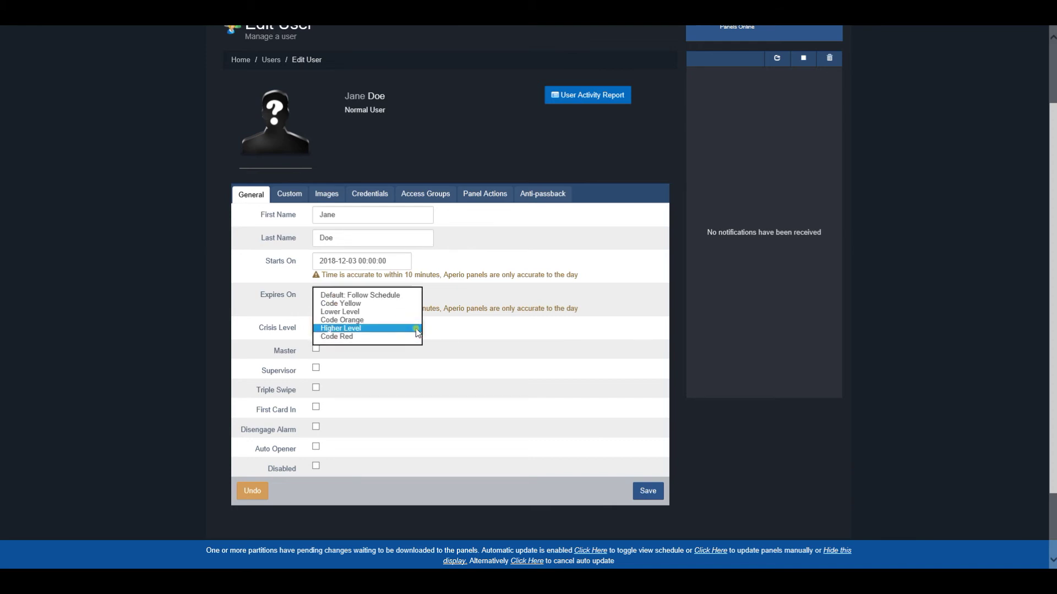
left_click(477, 342)
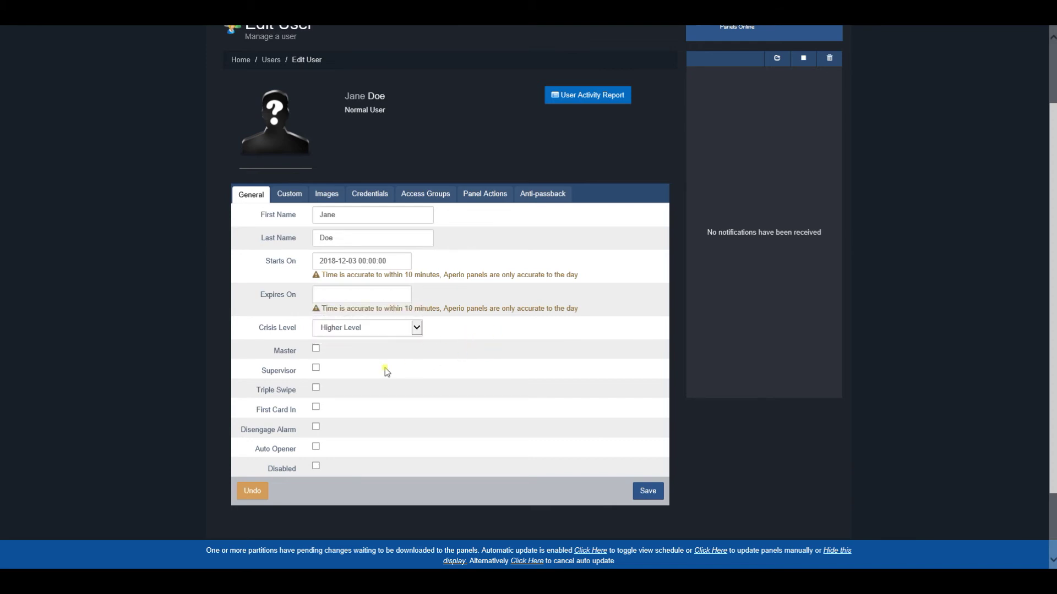
left_click(316, 350)
left_click(316, 350)
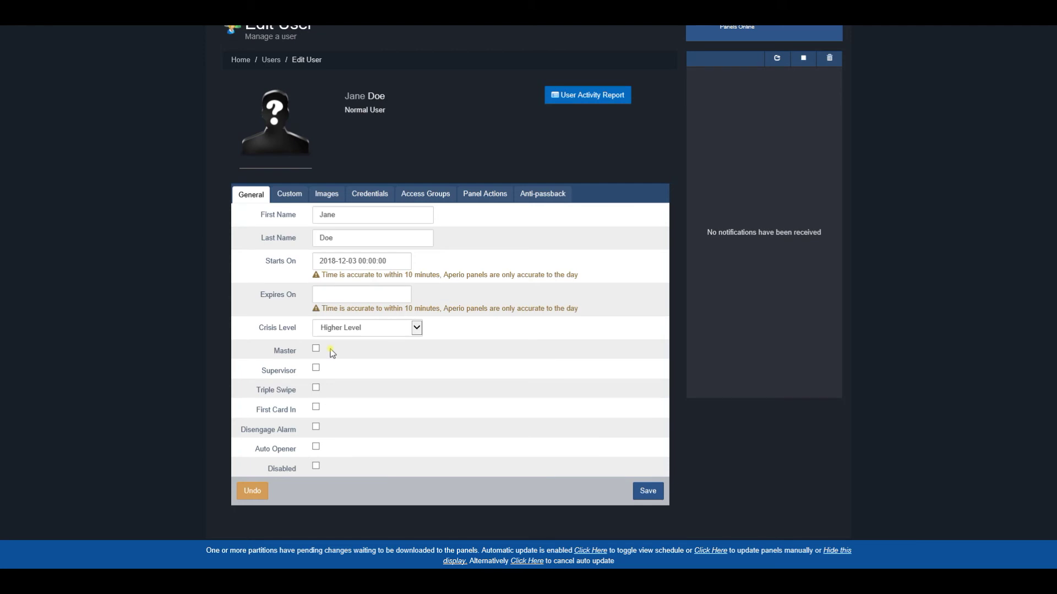
scroll(333, 352, "up", 2)
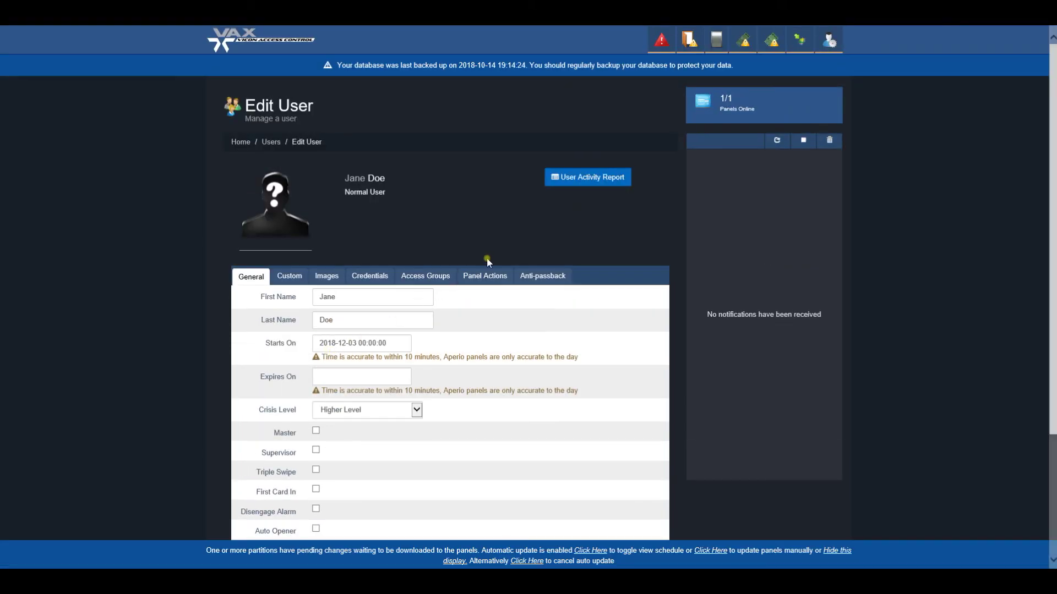
- Apply the Higher Level crisis level to only the Front Door in Crisis Mode, and return that door to Default: Follow Schedule
left_click(664, 49)
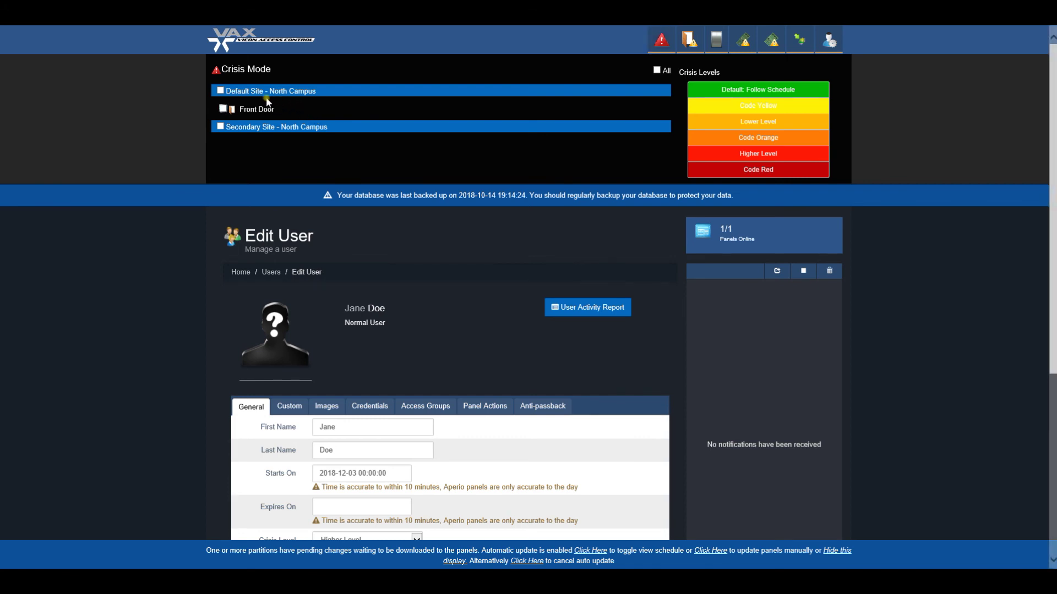
left_click(221, 92)
left_click(221, 91)
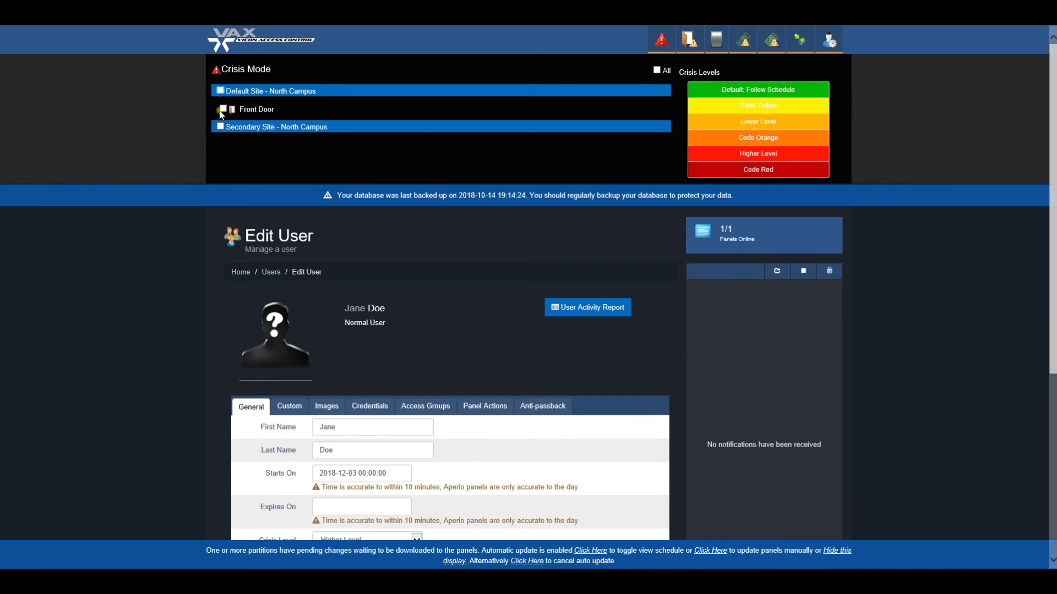
left_click(223, 110)
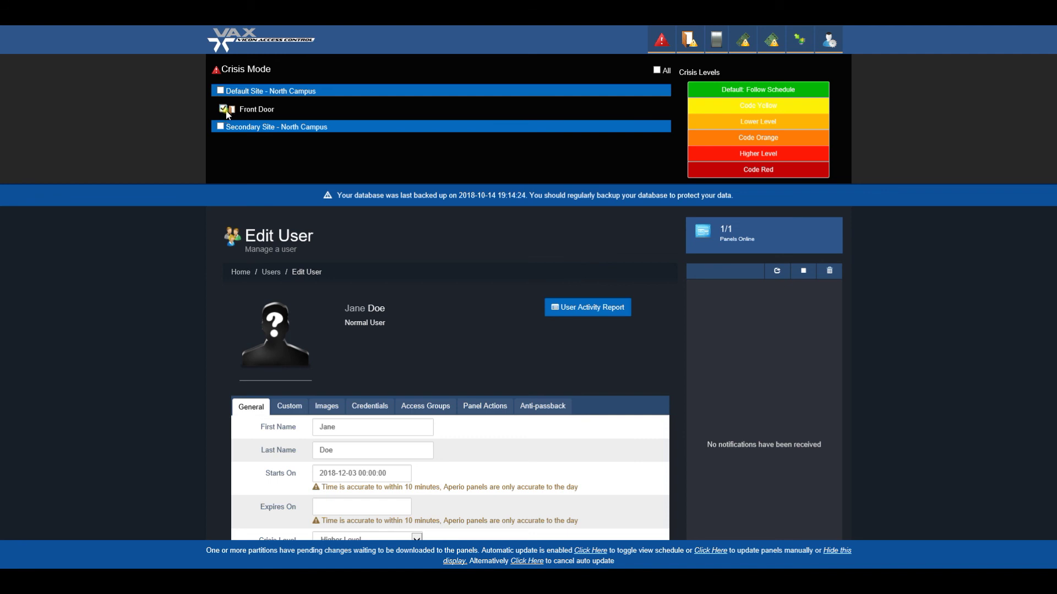
left_click(714, 158)
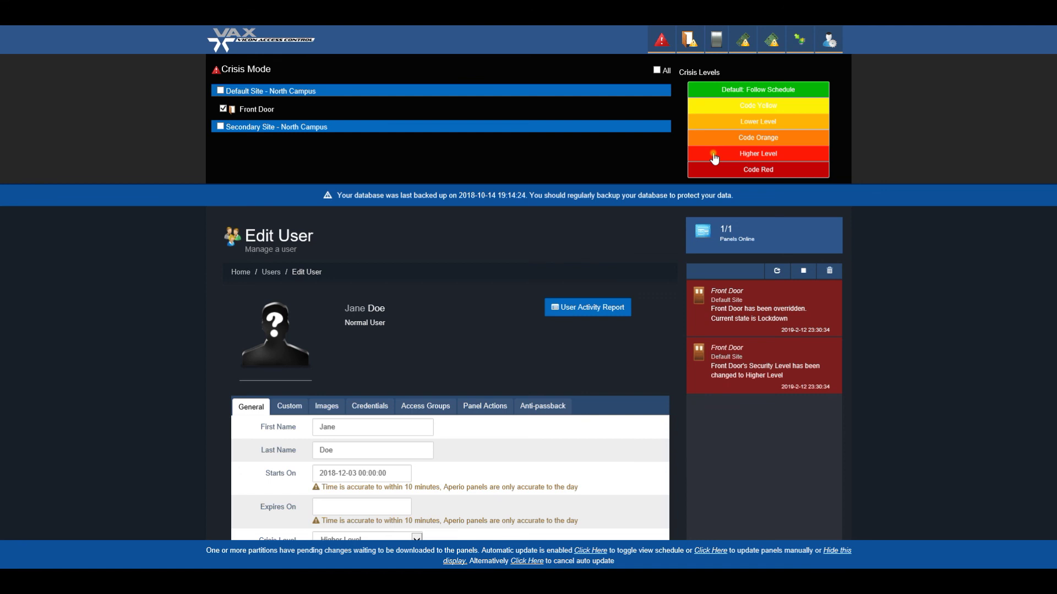
left_click(764, 90)
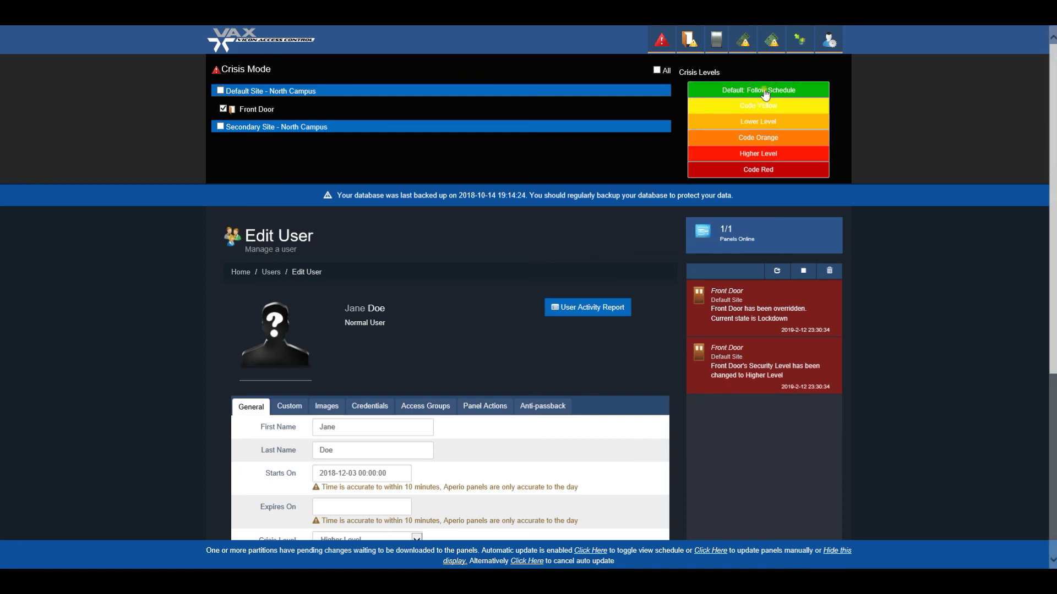